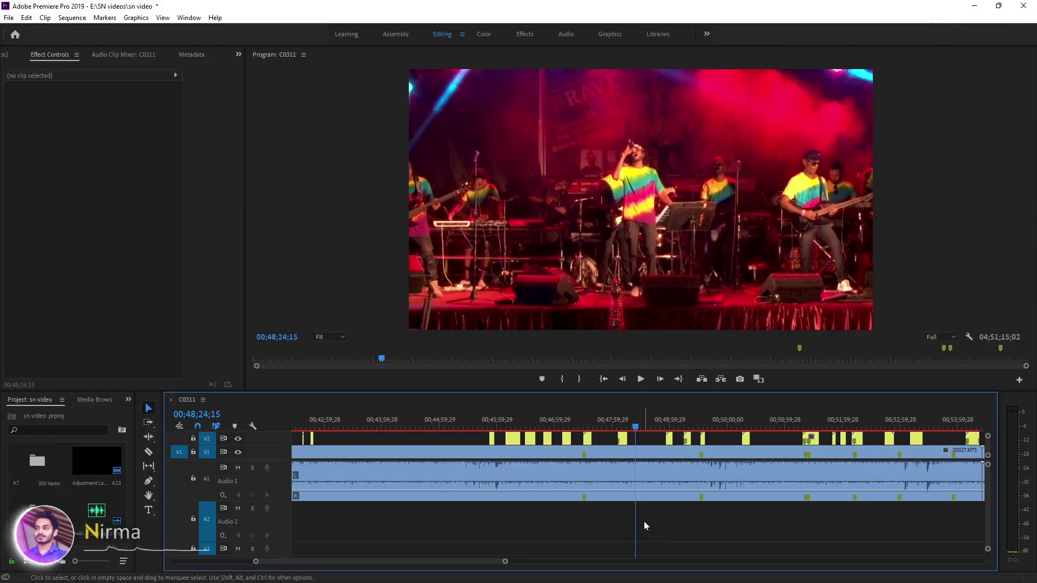
- Select the Audio 1 clip, play the sequence briefly, then deselect the clip
left_click(546, 495)
key("space")
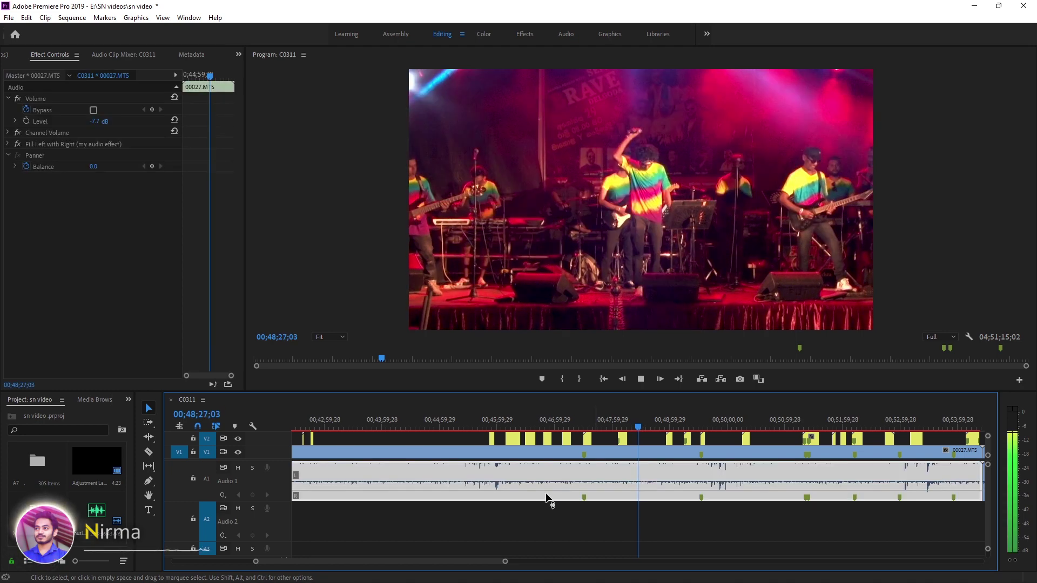
left_click(677, 528)
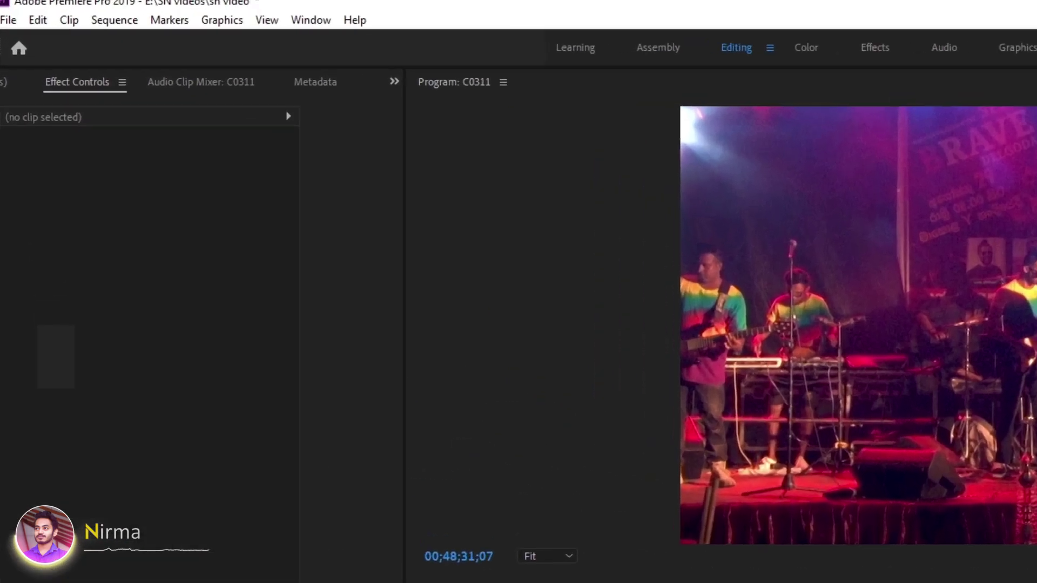
- In Memory preferences, reserve 3 GB RAM for other applications and keep rendering optimized for Performance
left_click(38, 20)
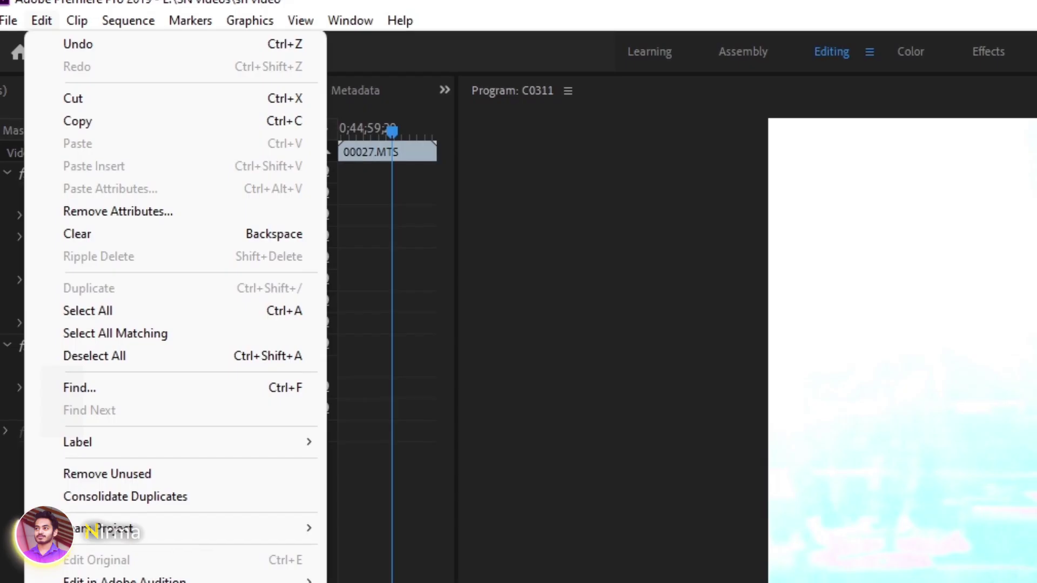
mouse_move(95, 581)
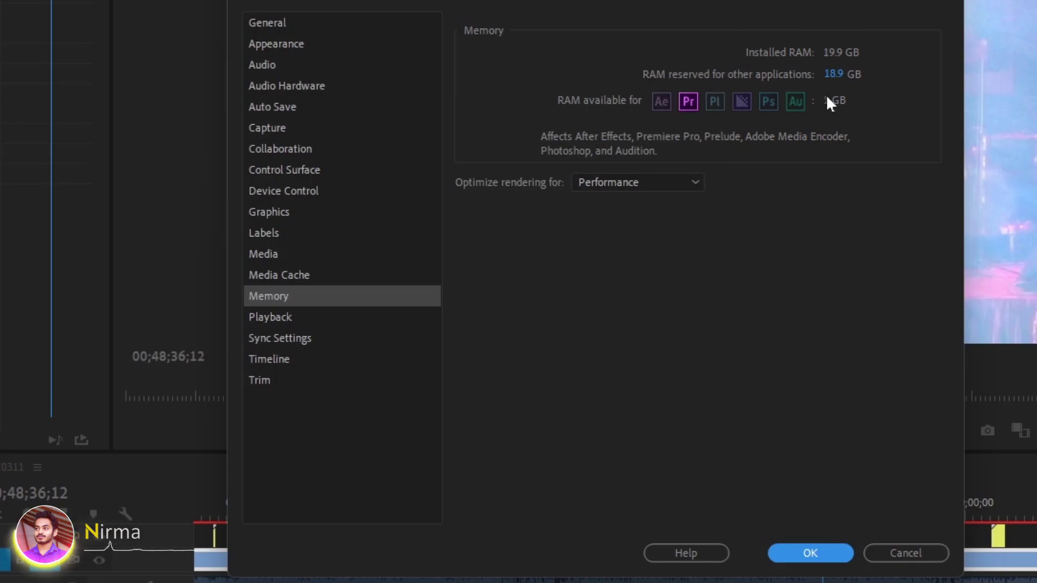
left_click(831, 78)
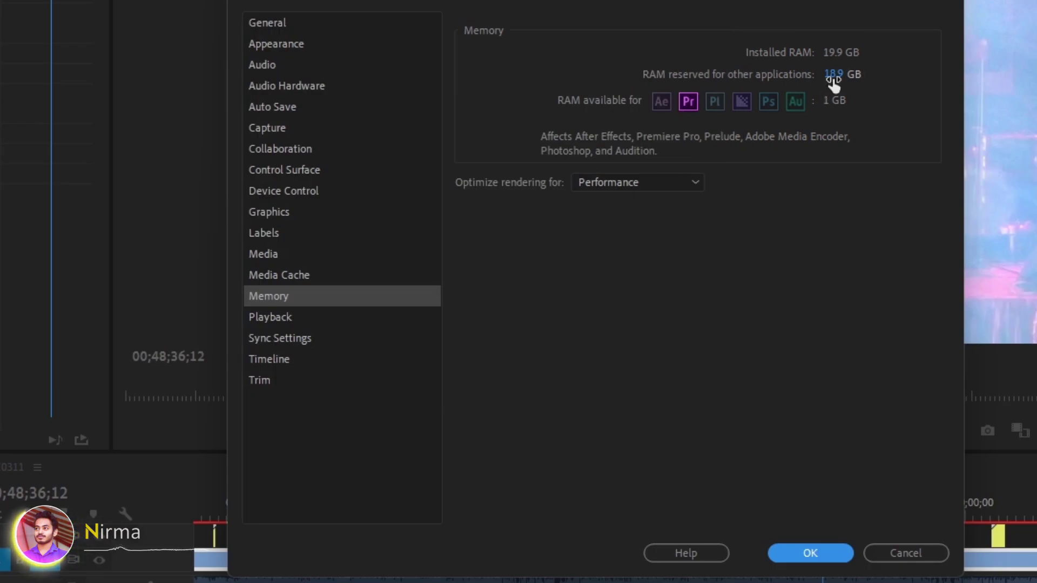
type("3")
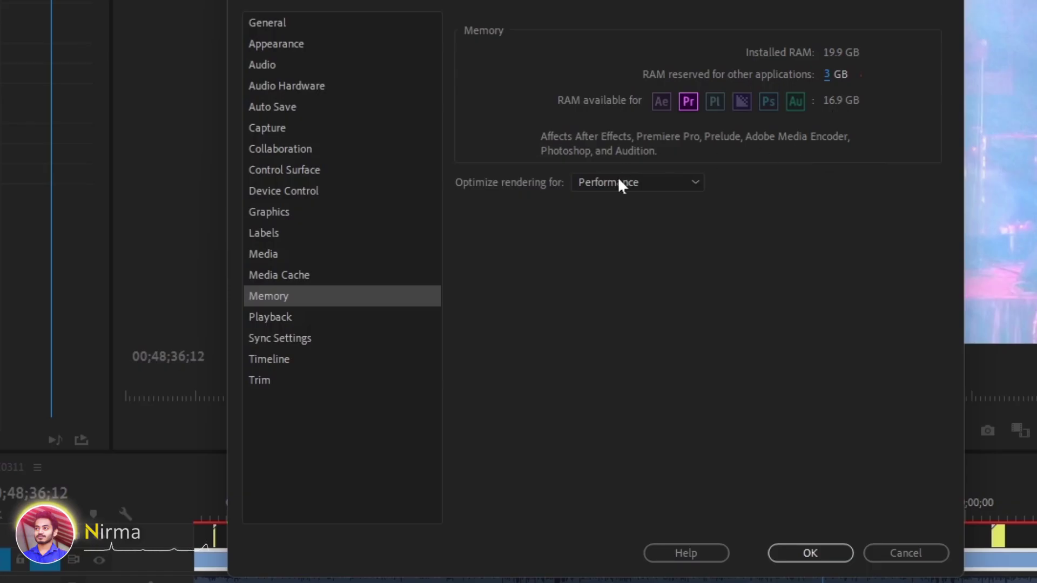
left_click(621, 182)
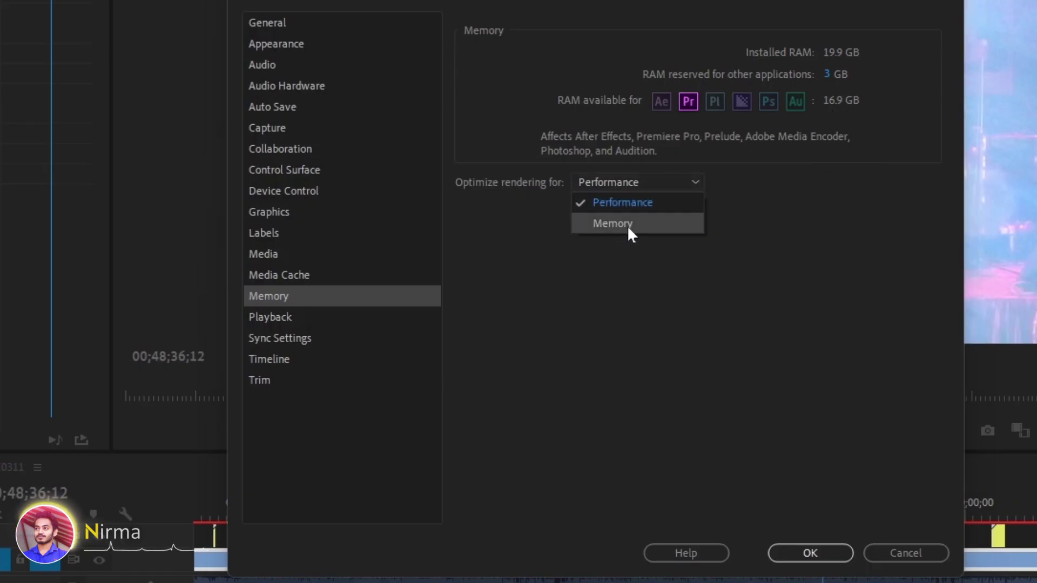
left_click(669, 262)
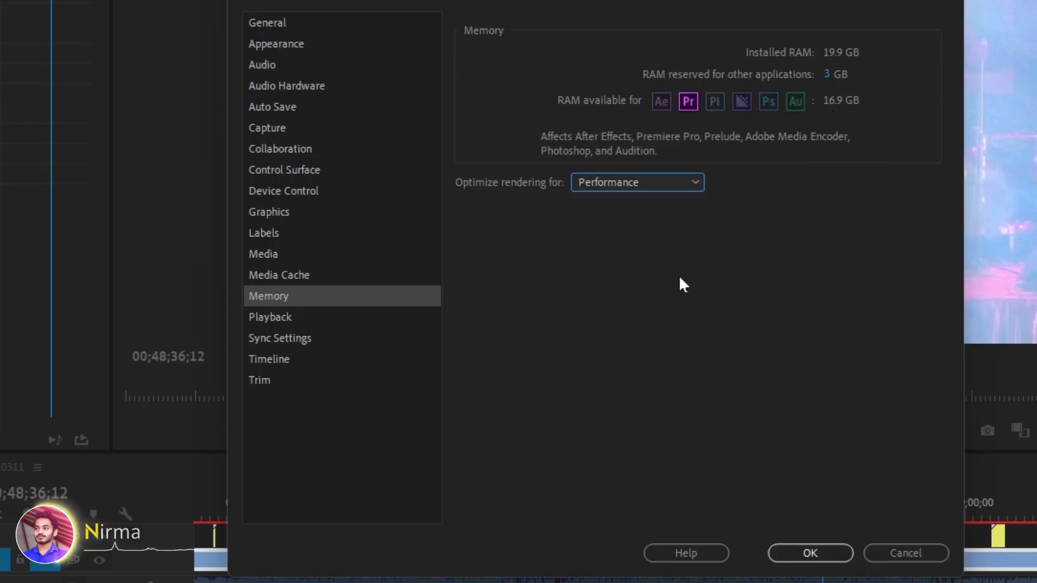
left_click(810, 553)
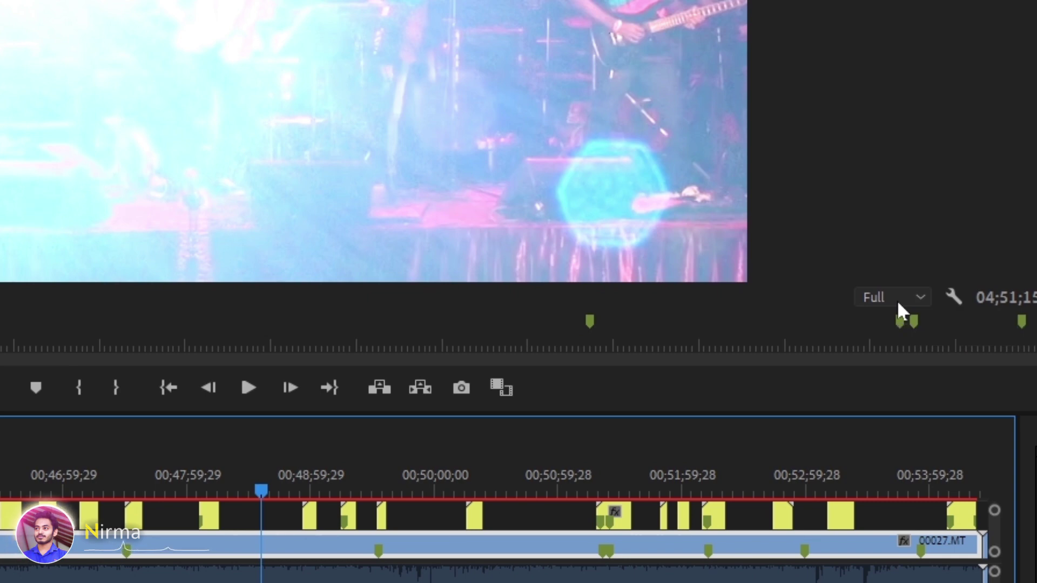
- Switch the Program monitor playback resolution from Full to 1/4
left_click(896, 300)
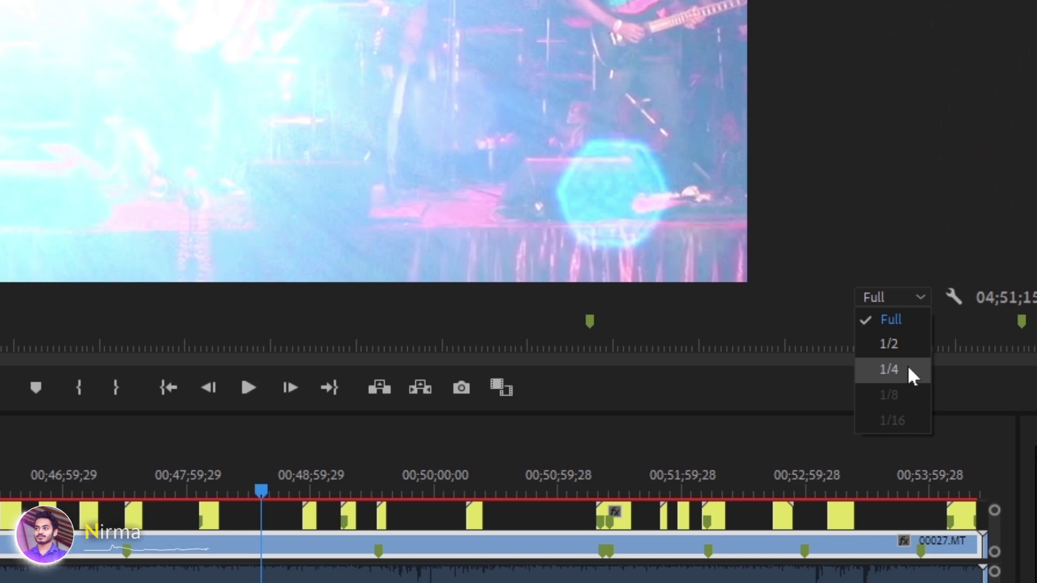
left_click(910, 368)
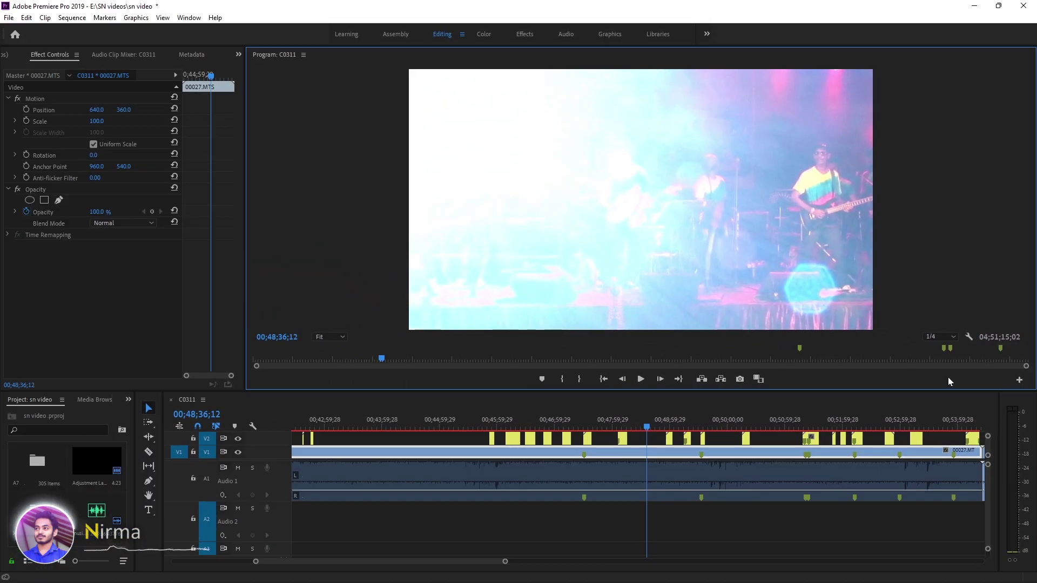
- Scrub the C0311 playhead and mark In at 00;42;55;12 and Out at 00;45;43;06
left_click(330, 426)
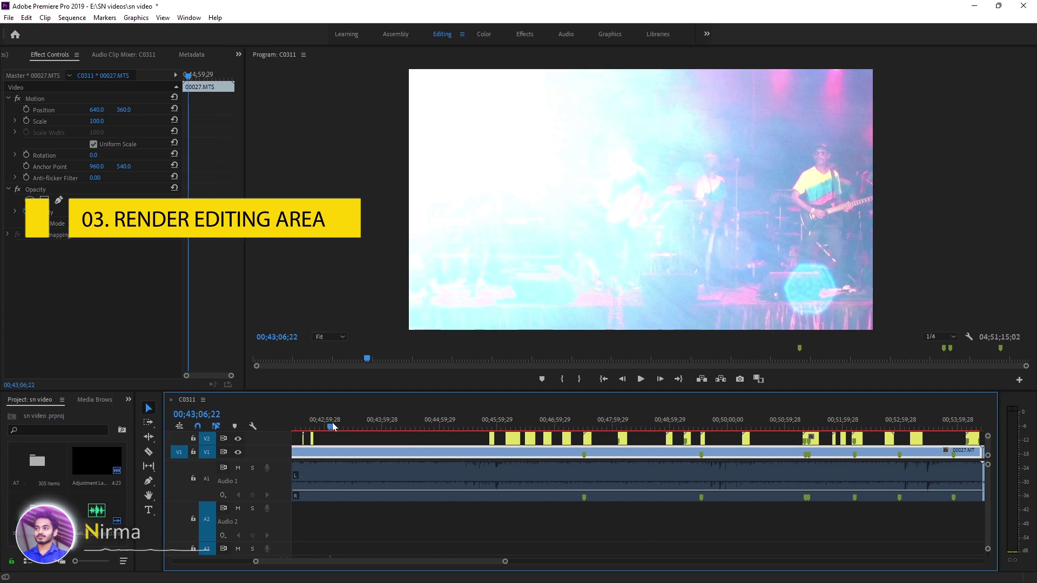
key("space")
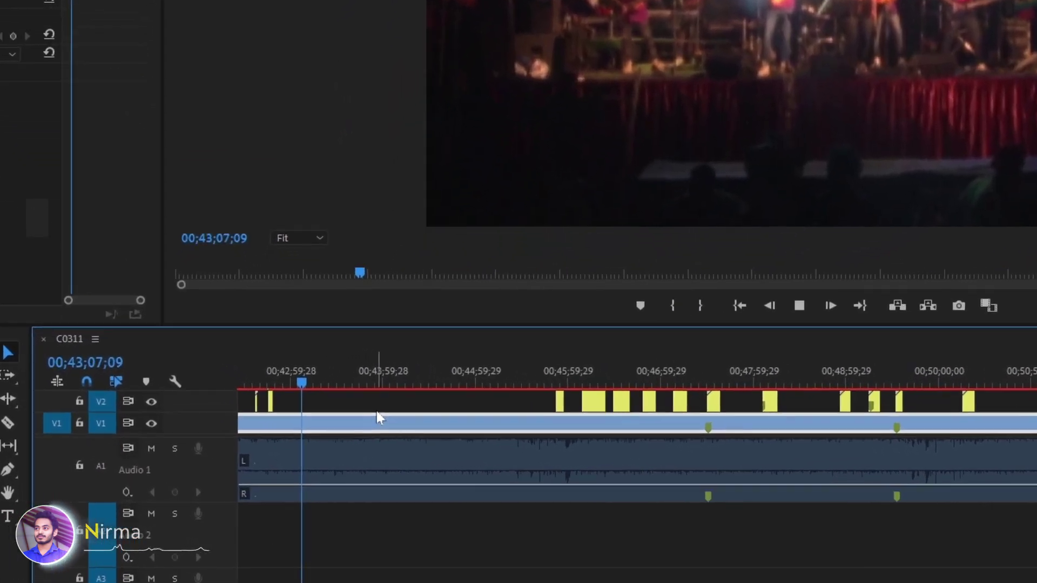
key("space")
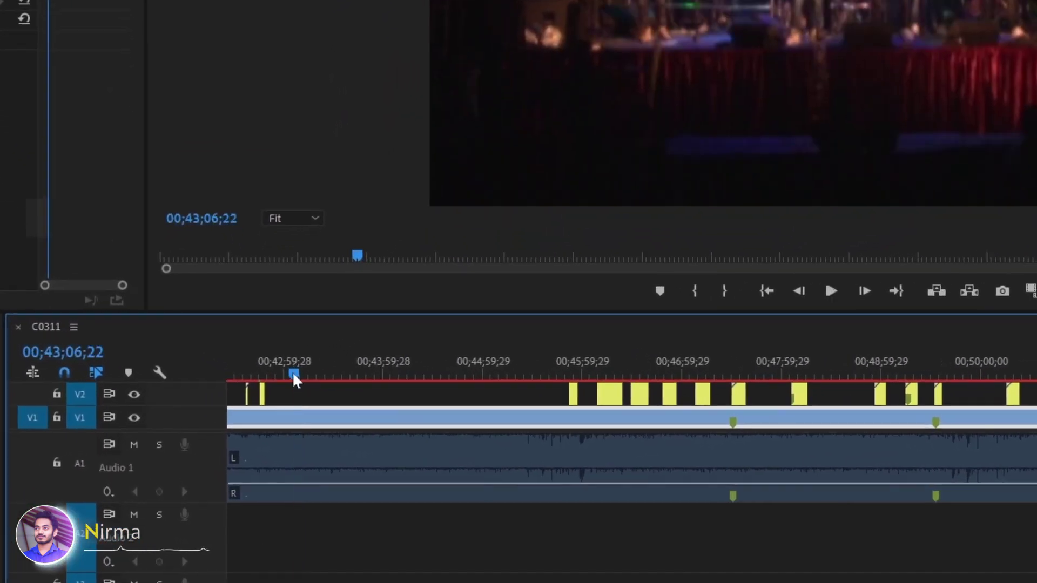
left_click_drag(315, 405, 300, 405)
left_click_drag(273, 372, 273, 373)
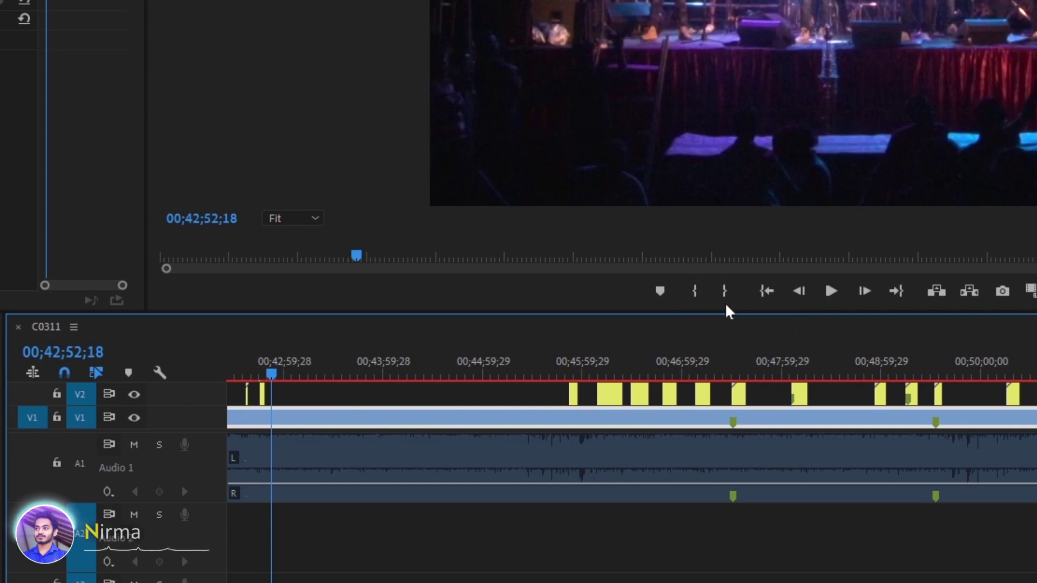
mouse_move(272, 371)
left_mouse_down()
mouse_move(562, 389)
mouse_move(277, 372)
left_mouse_up()
left_click(694, 292)
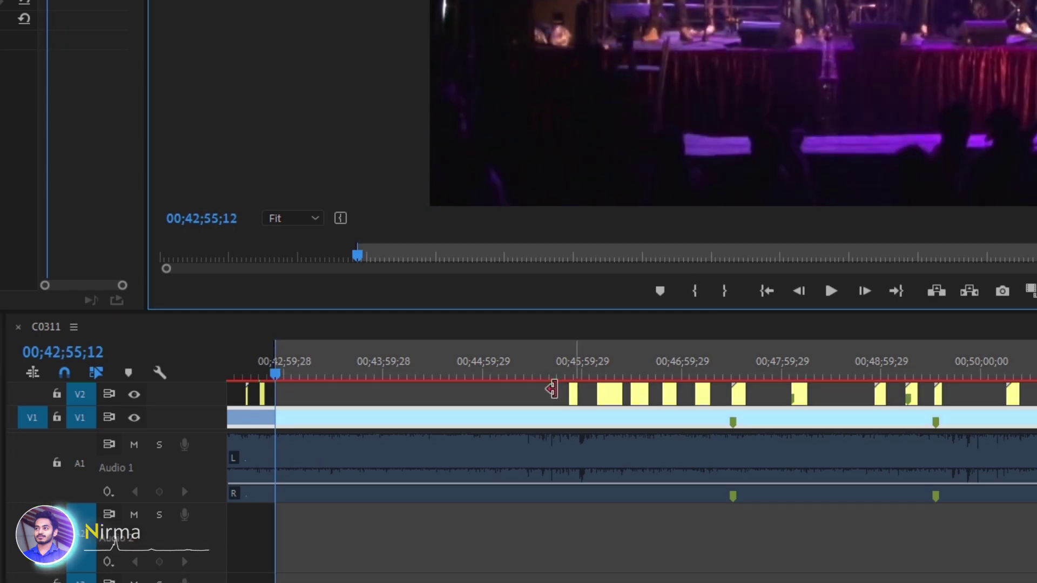
left_click(555, 374)
left_click(724, 292)
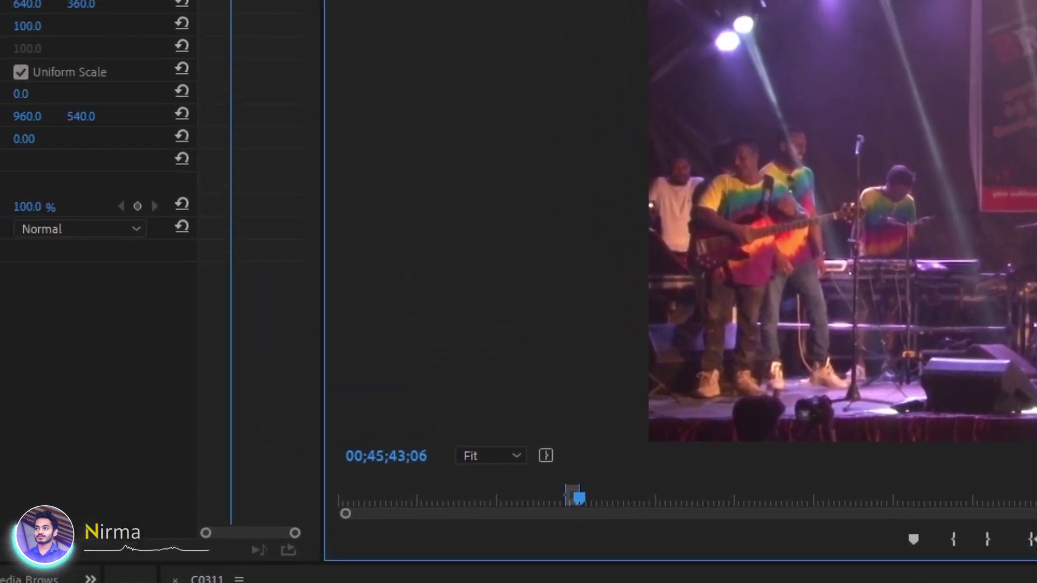
- Run Render Effects In to Out from the Sequence menu on the marked range
left_click(162, 33)
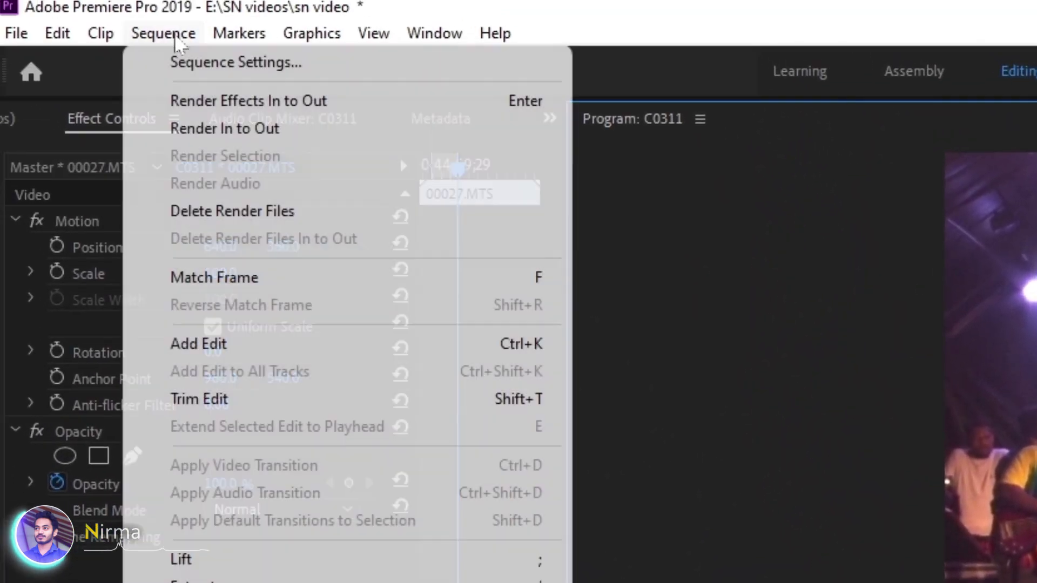
mouse_move(240, 32)
mouse_move(163, 33)
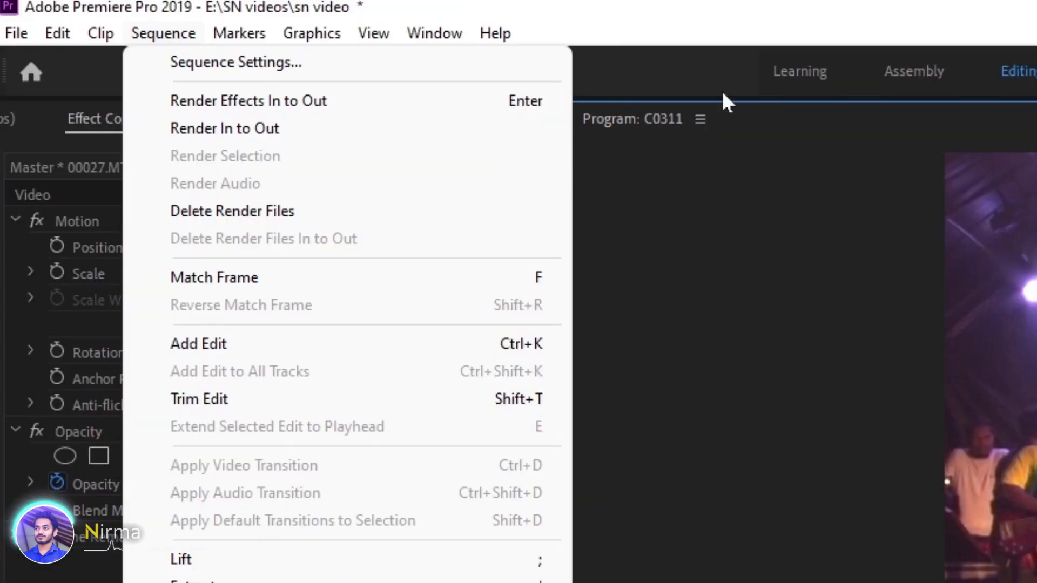
left_click(826, 25)
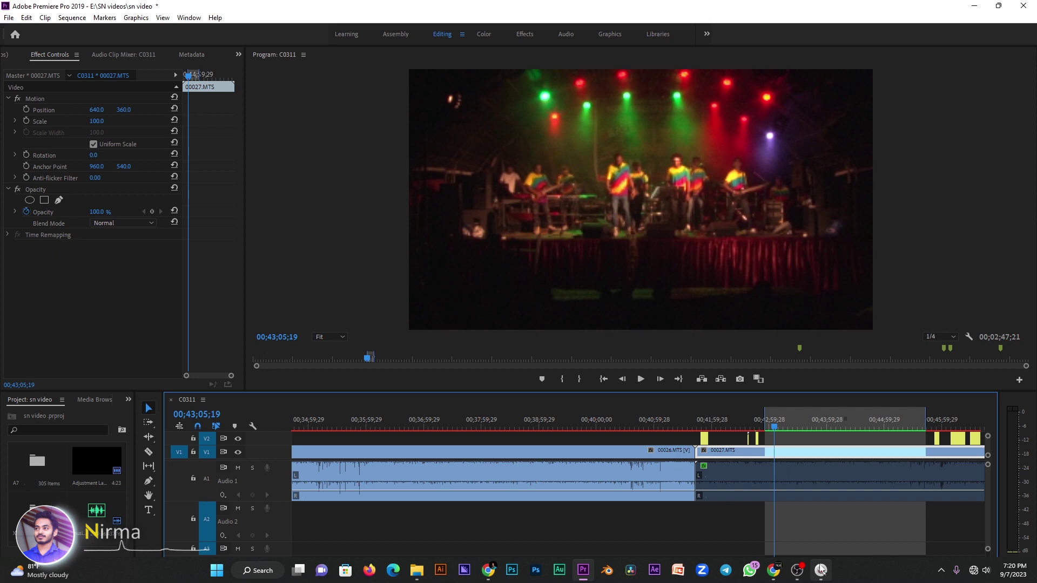
- Launch PC Manager from the hidden tray icons and Boost, dropping memory to 26% and temp files to 0KB
left_click(926, 571)
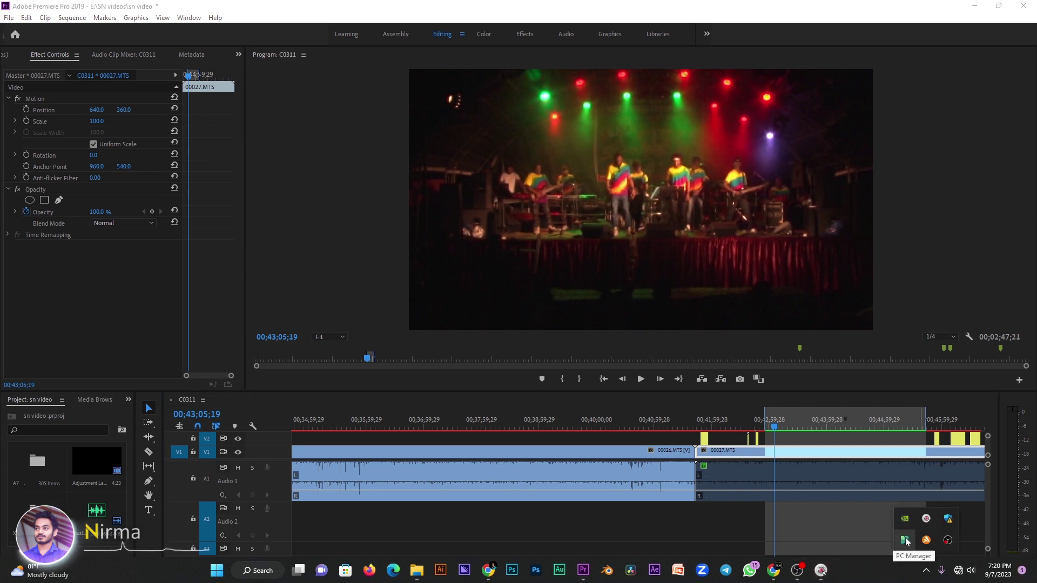
left_click(906, 542)
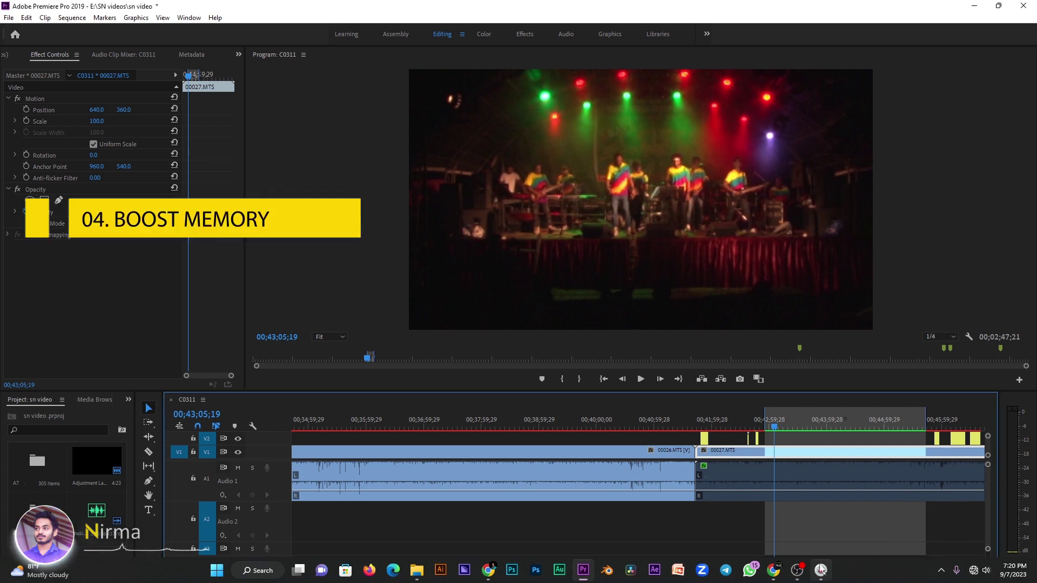
left_click(941, 570)
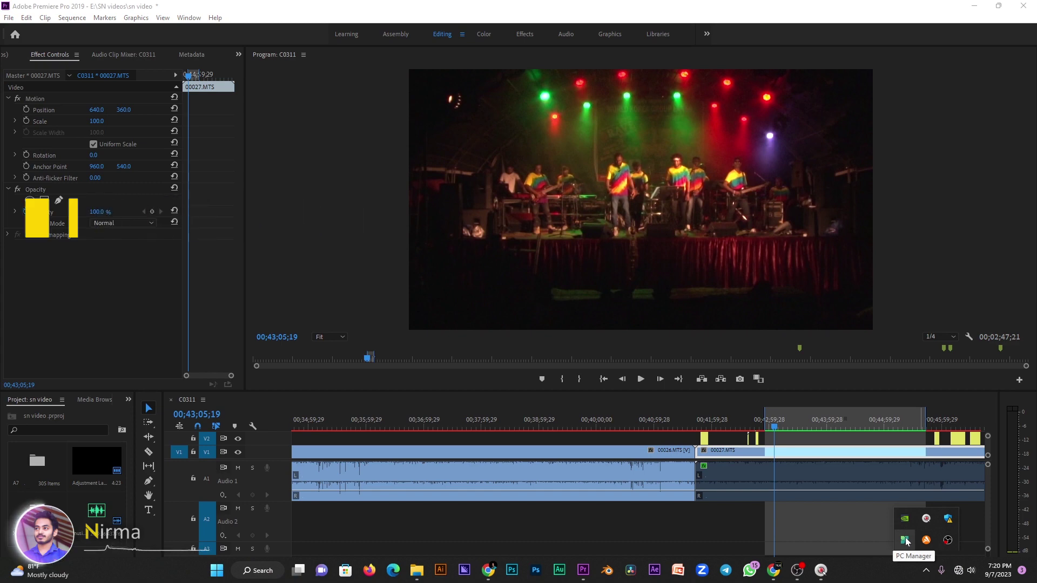
left_click(905, 540)
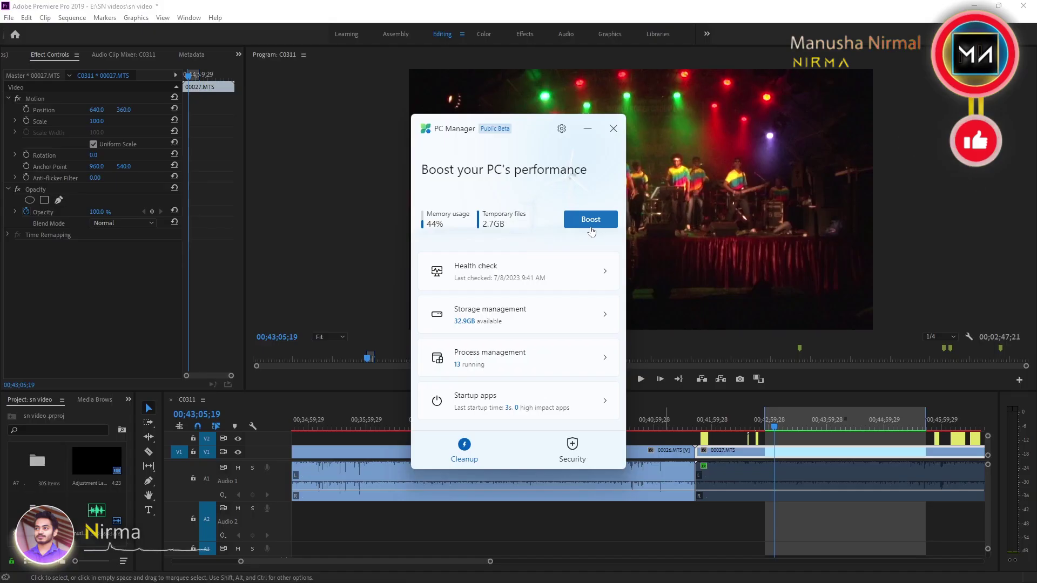
left_click(566, 280)
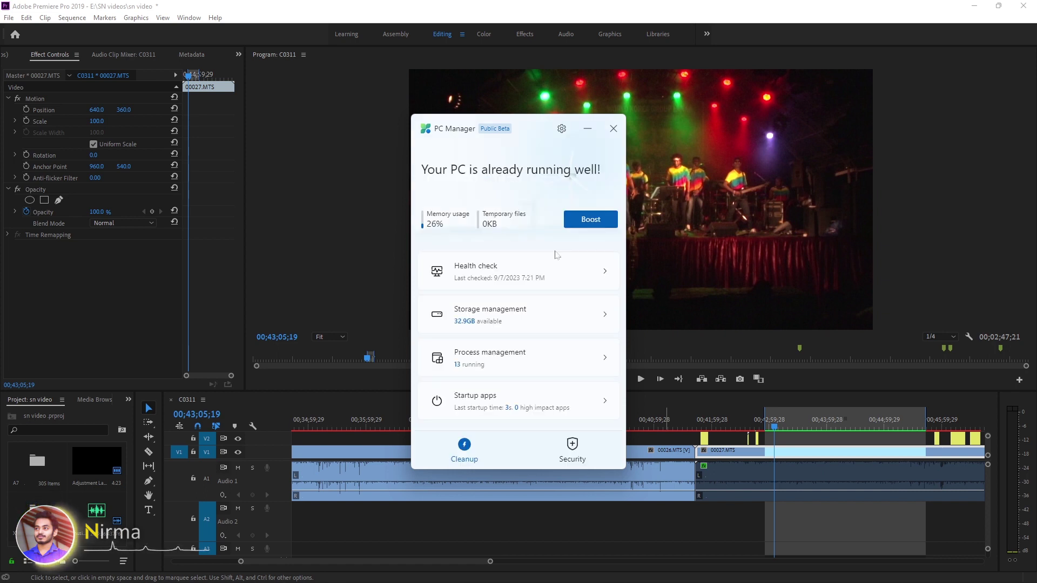
- Open Task Manager from the taskbar's right-click menu
mouse_move(872, 568)
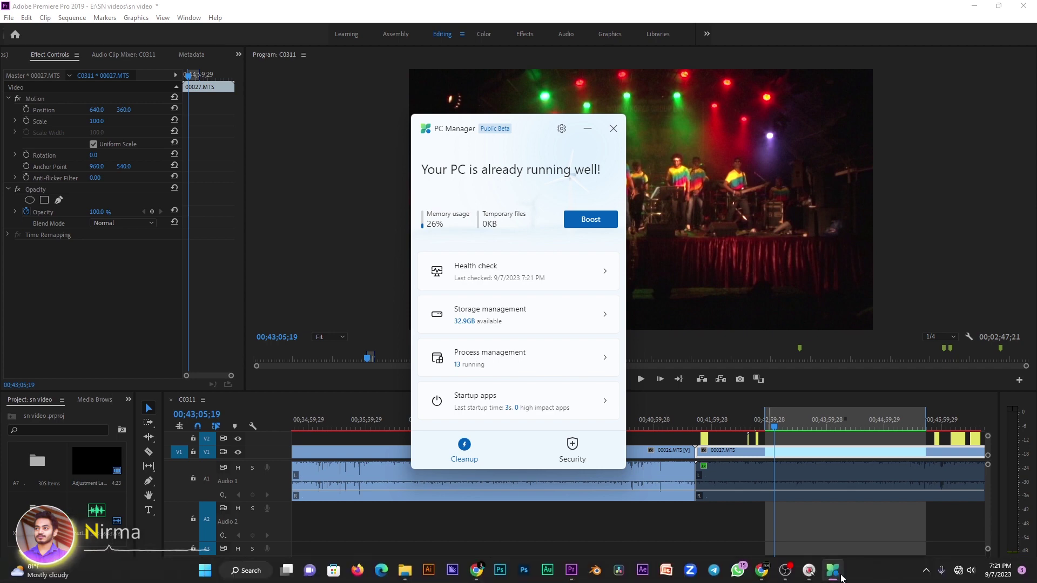
right_click(885, 573)
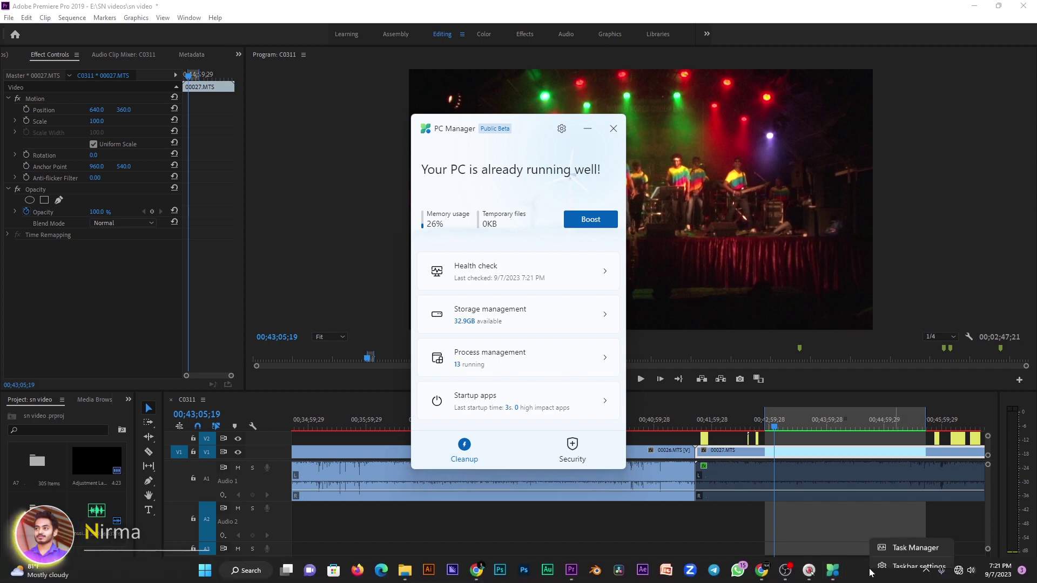
left_click(899, 540)
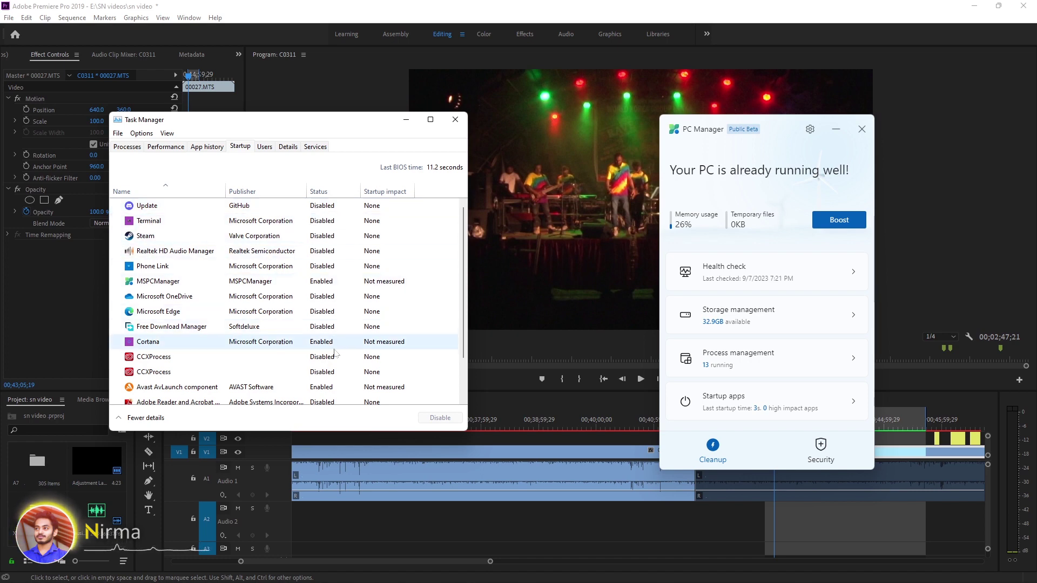
- Scroll through the startup apps list, then close Task Manager
scroll(243, 340, "down", 1)
scroll(241, 302, "up", 1)
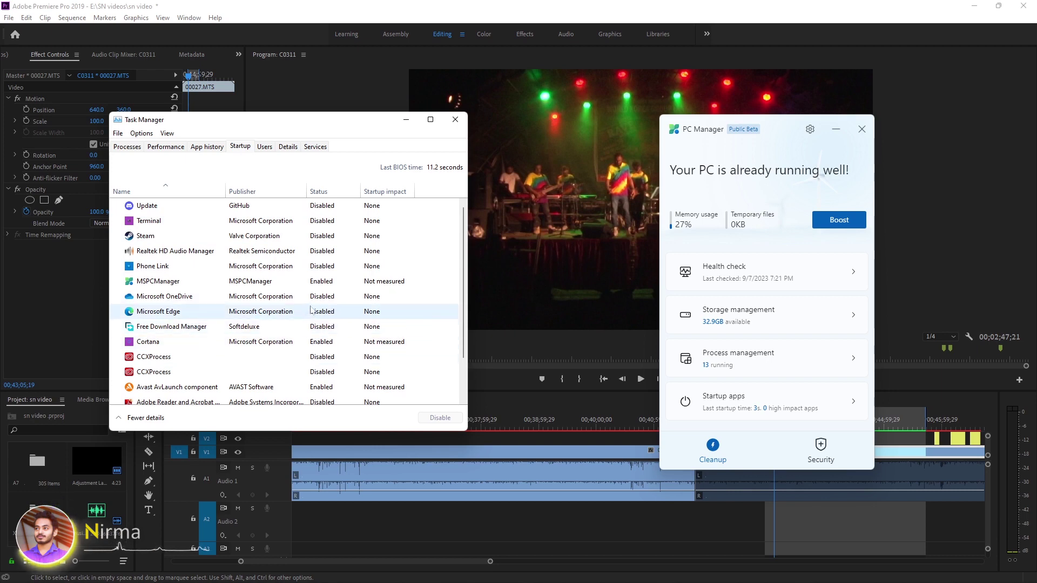
scroll(327, 286, "down", 3)
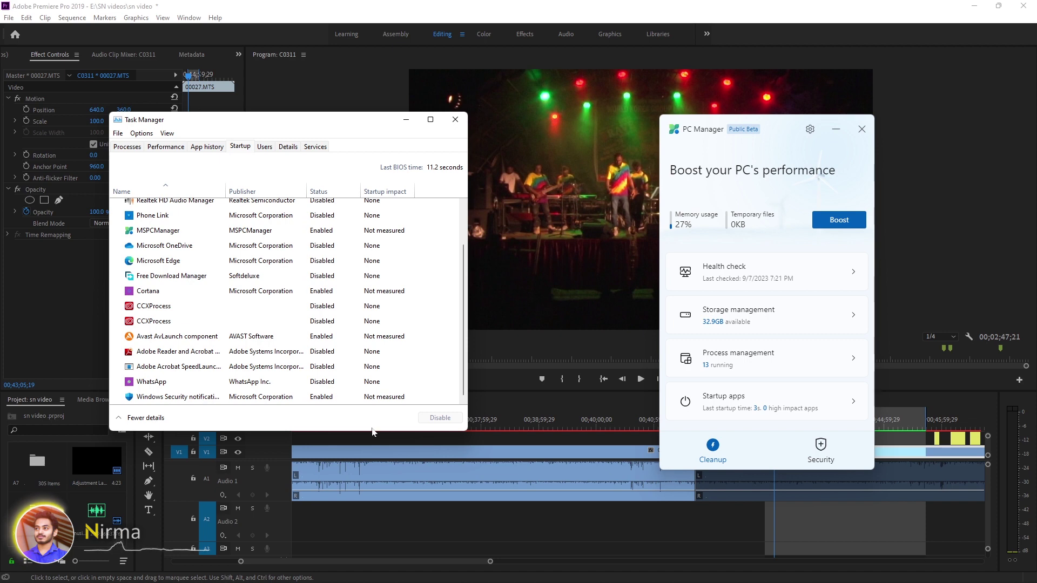
left_click(456, 120)
left_click(861, 129)
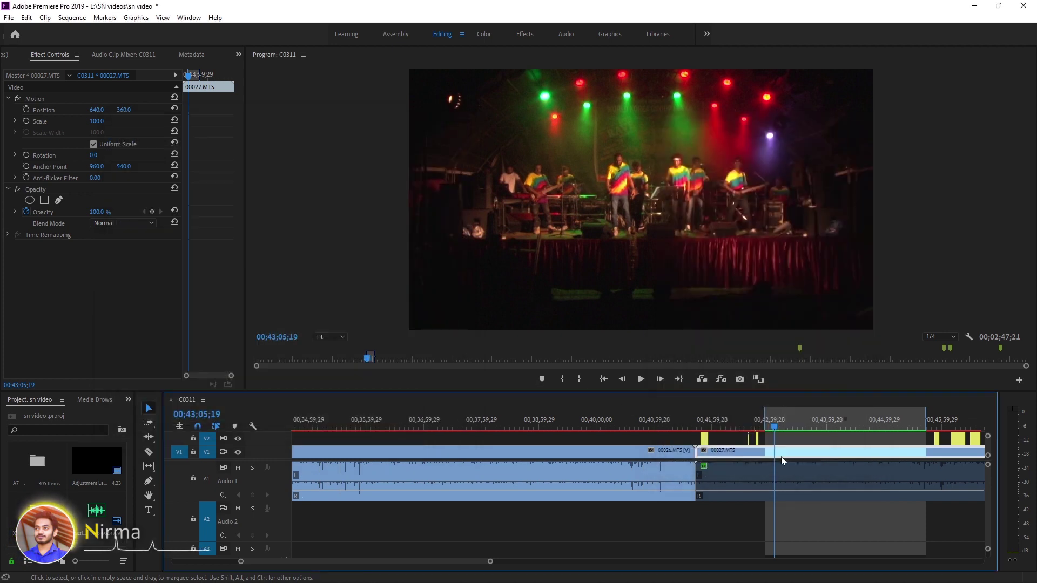